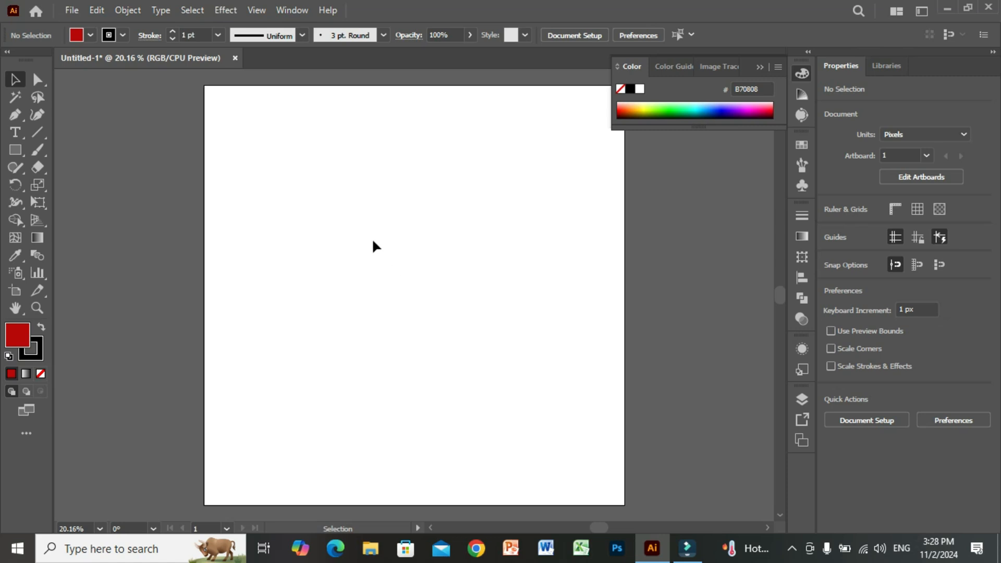
pyautogui.click(223, 11)
pyautogui.moveTo(371, 94)
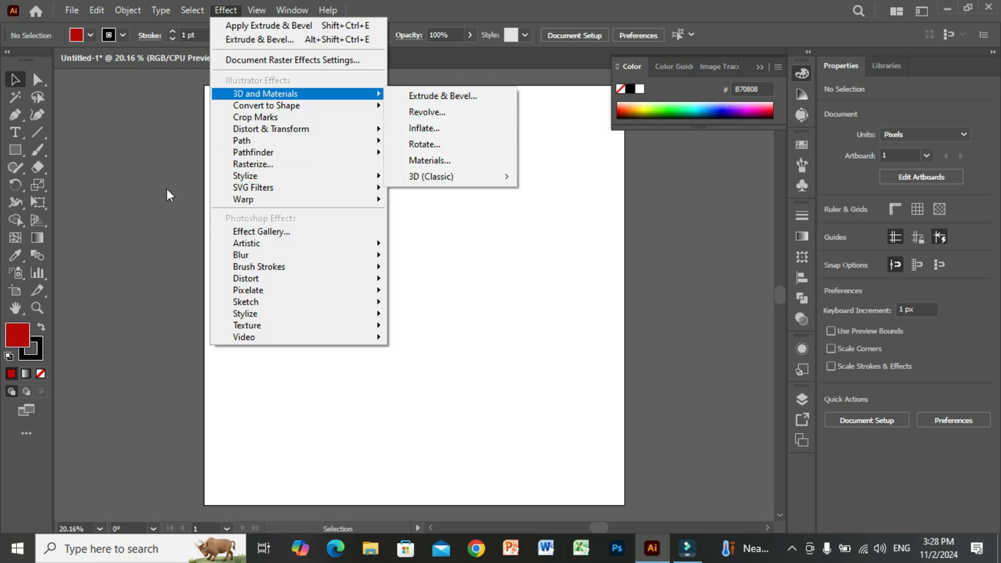
# Draw a rectangle about 1168 by 1239 px in the middle of the artboard and apply the 3D Extrude & Bevel effect.
pyautogui.click(16, 150)
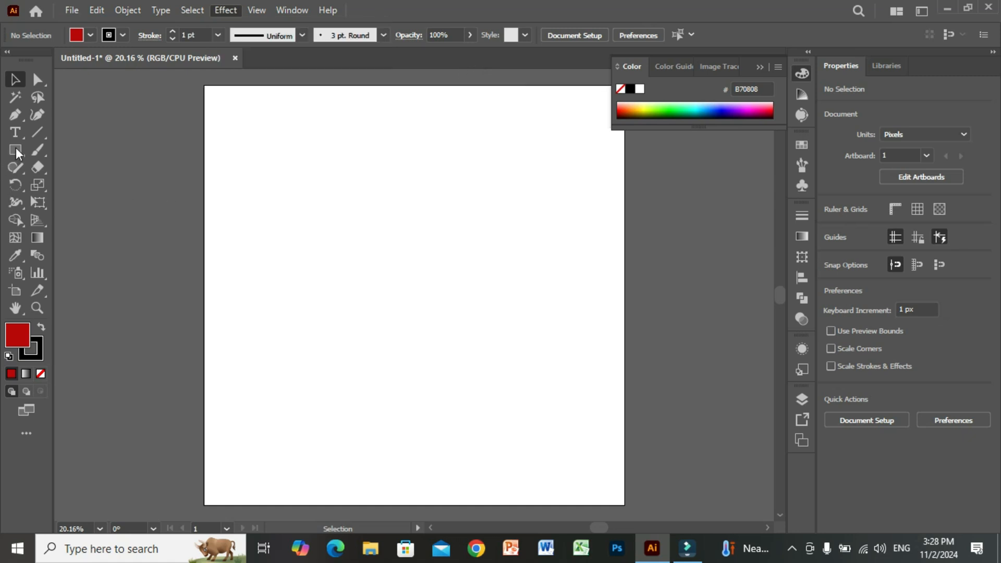
pyautogui.moveTo(294, 181); pyautogui.dragTo(533, 434)
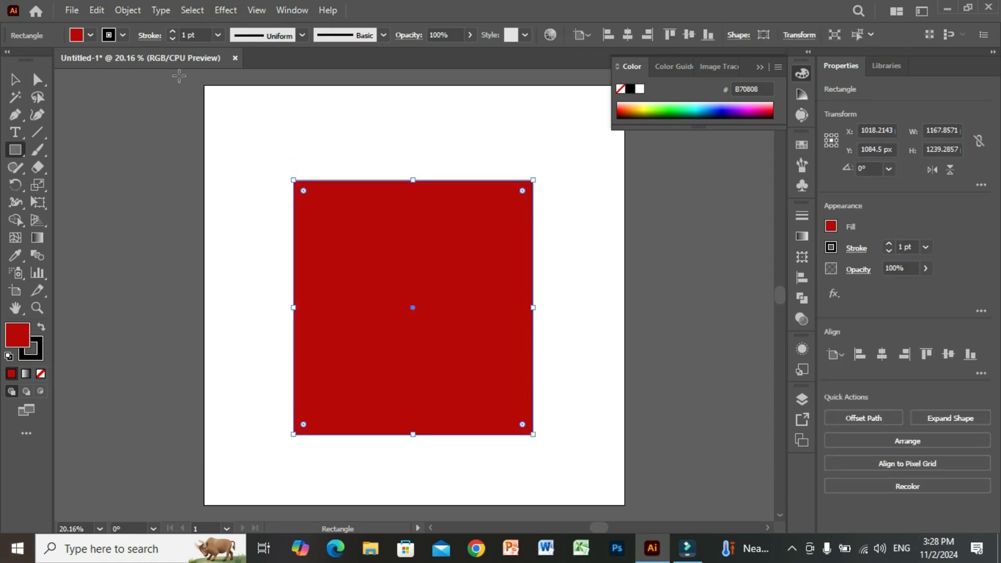
pyautogui.click(218, 9)
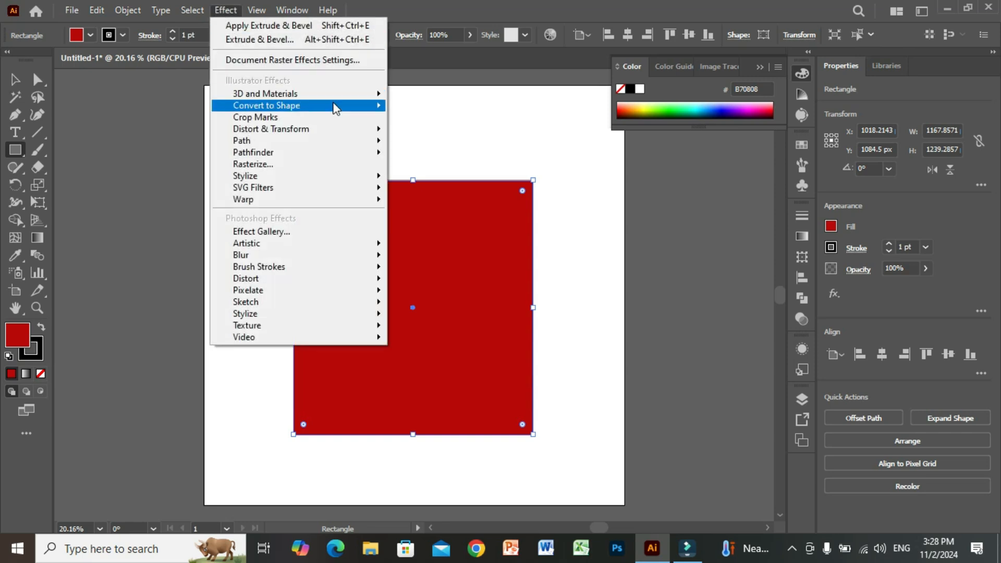
pyautogui.moveTo(336, 94)
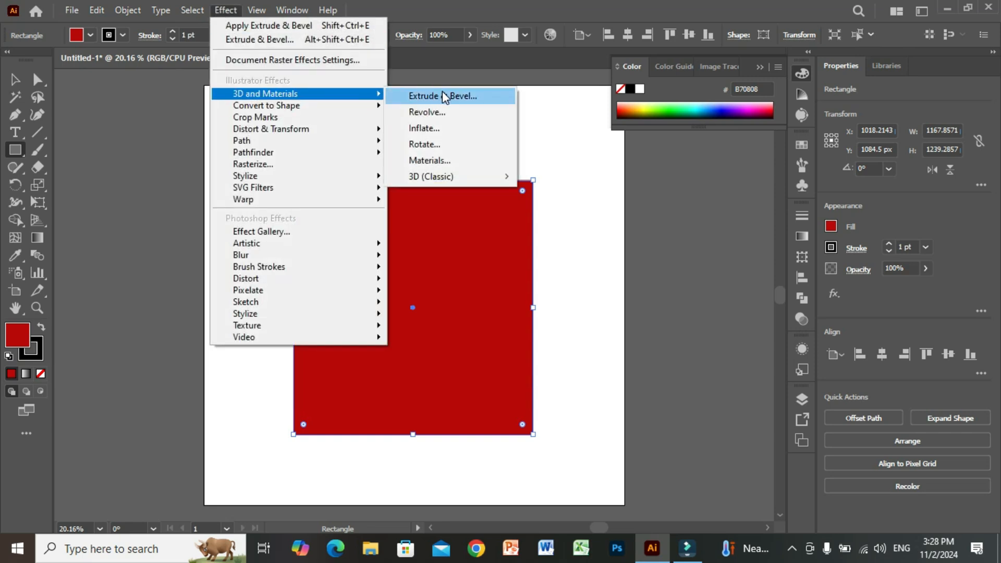
pyautogui.click(444, 97)
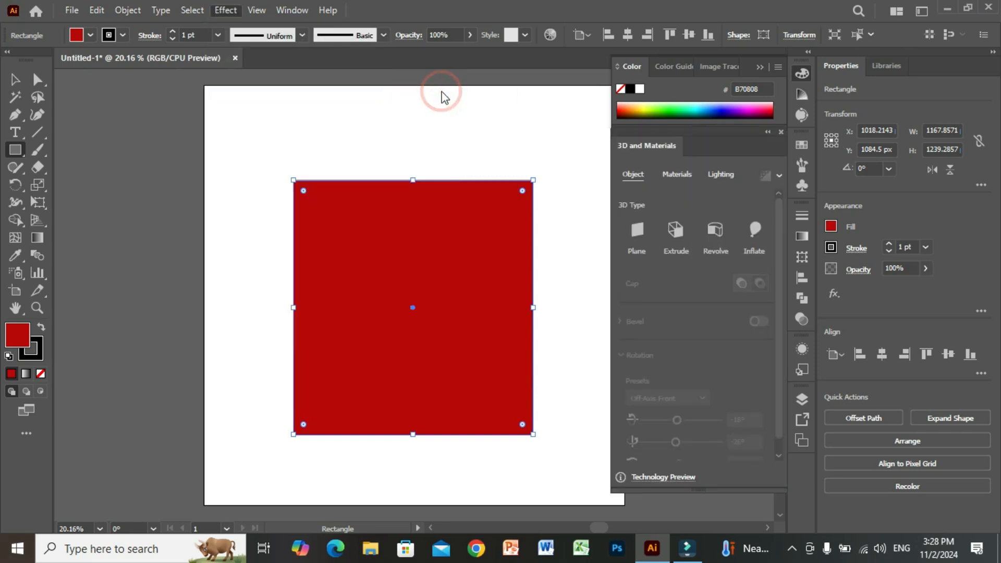
# Set the rectangle's extrusion depth to 830 px and turn on its bevel.
pyautogui.click(15, 81)
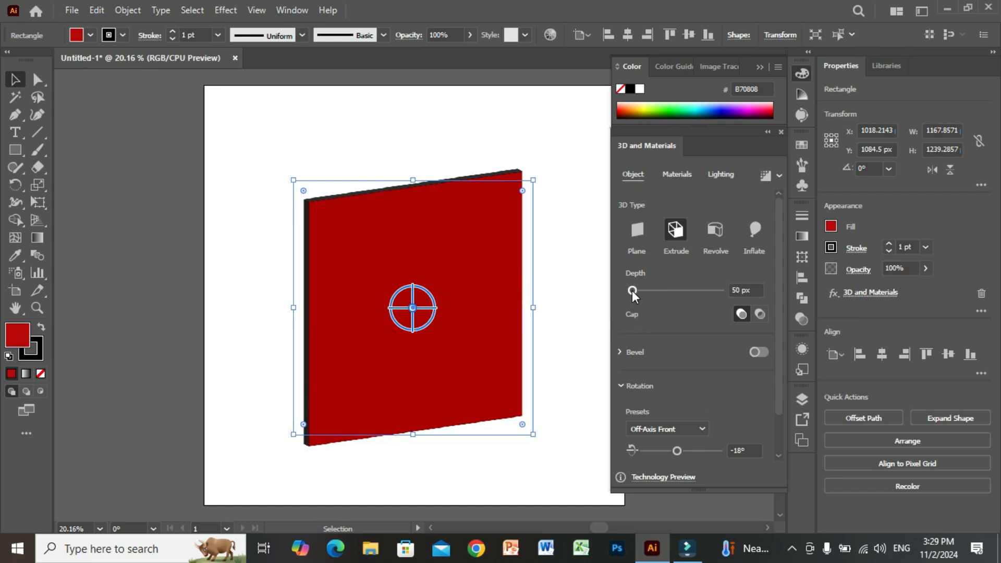
pyautogui.moveTo(633, 290); pyautogui.dragTo(650, 290)
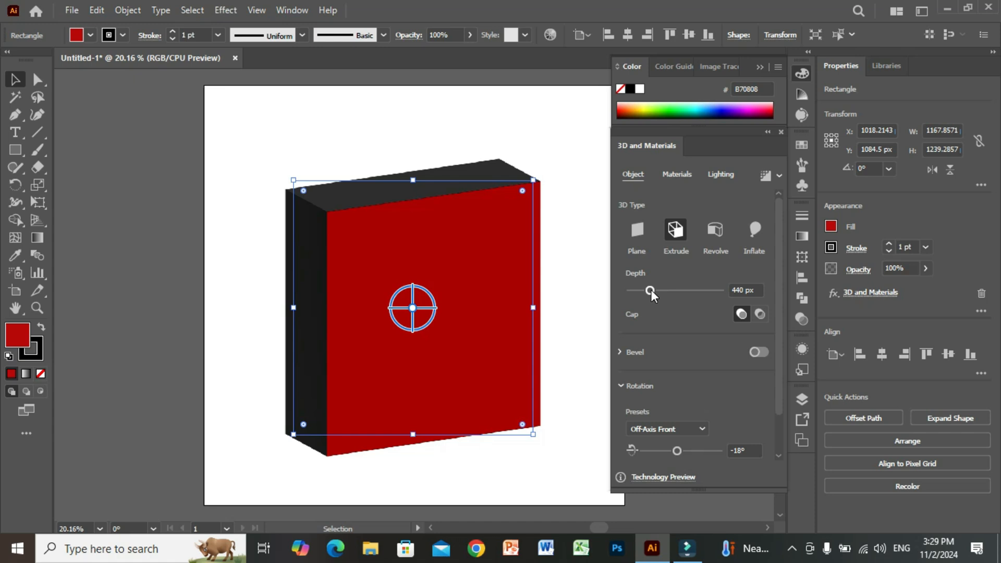
pyautogui.moveTo(652, 290); pyautogui.dragTo(669, 290)
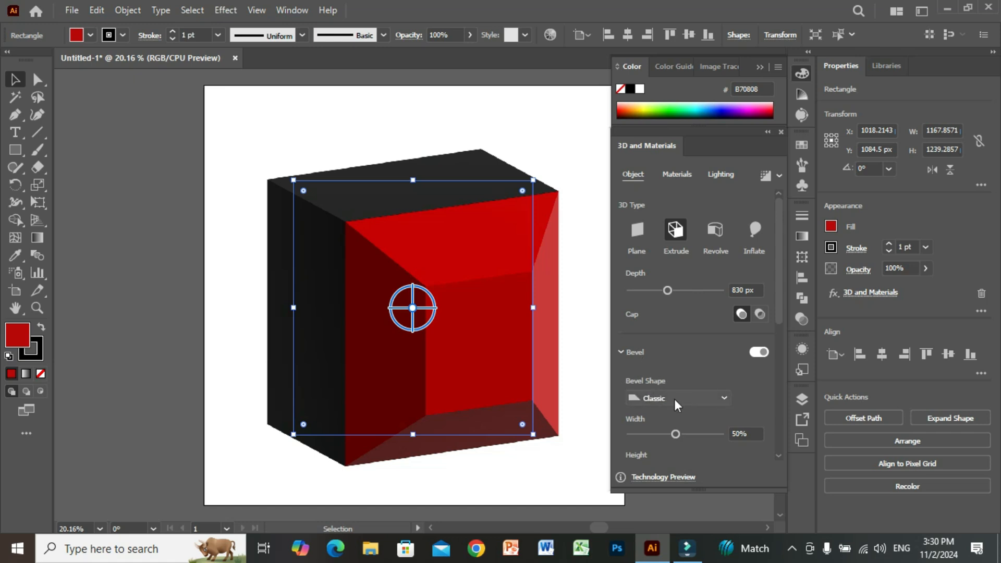
# Try the Step bevel shape on the extruded rectangle, and switch it to Classic Outline.
pyautogui.click(704, 400)
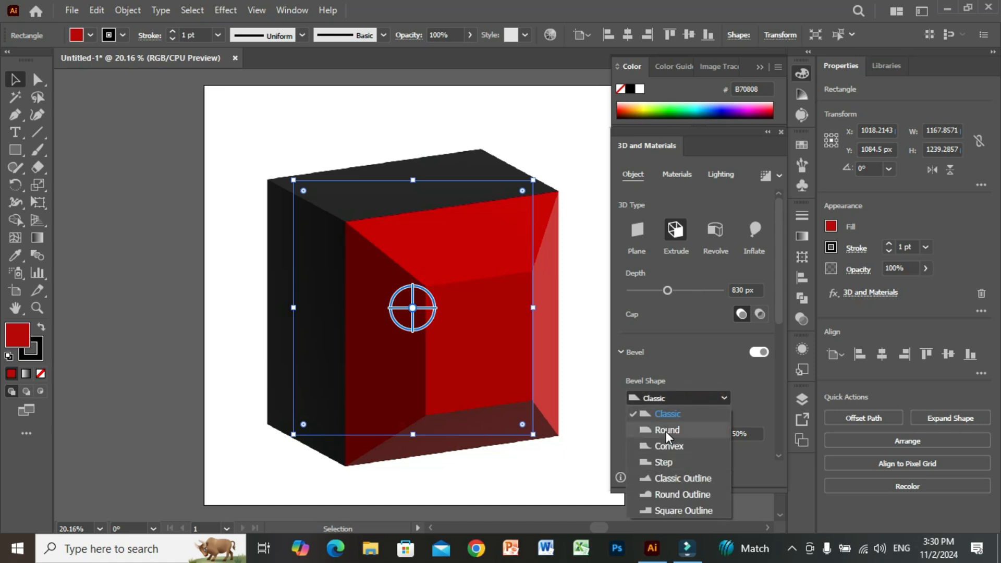
pyautogui.click(665, 463)
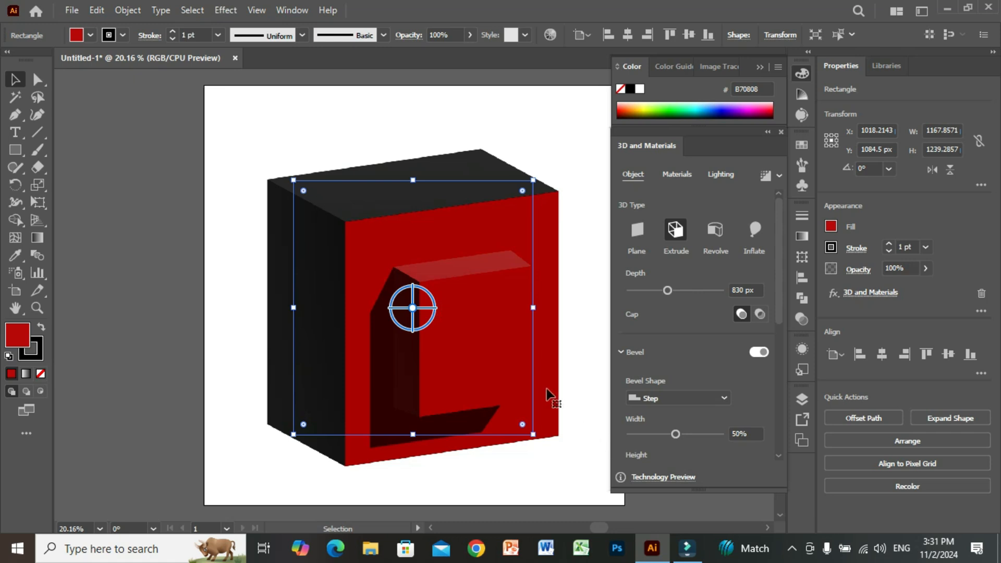
pyautogui.click(717, 400)
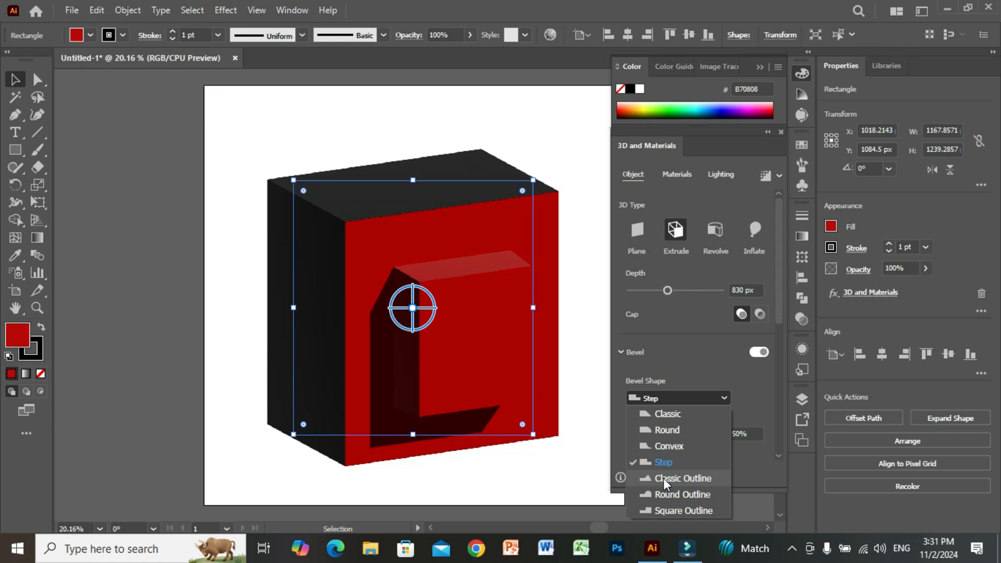
pyautogui.click(663, 478)
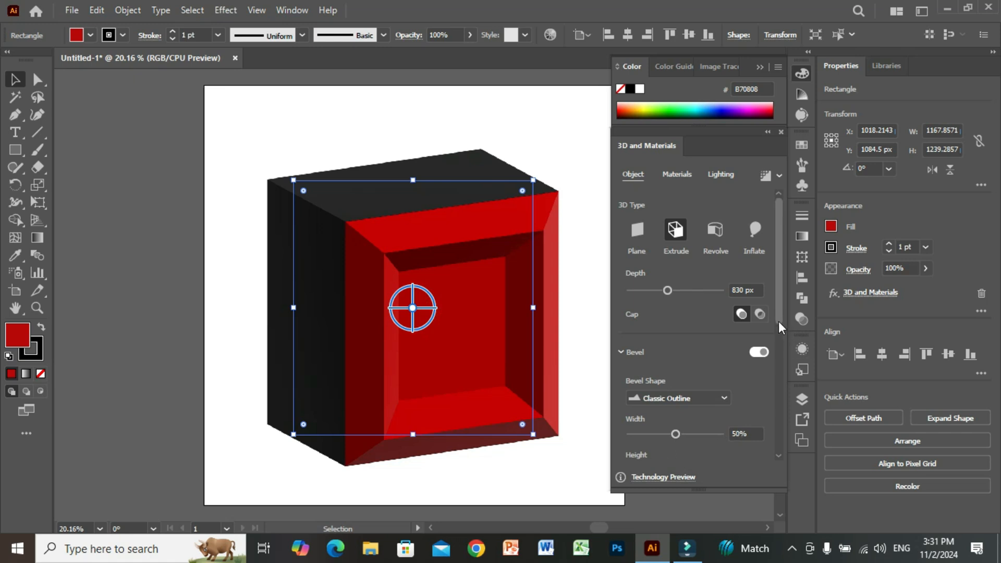
# Increase the bevel's width to 70% and its height to 68%.
pyautogui.scroll(-4, 780, 321)
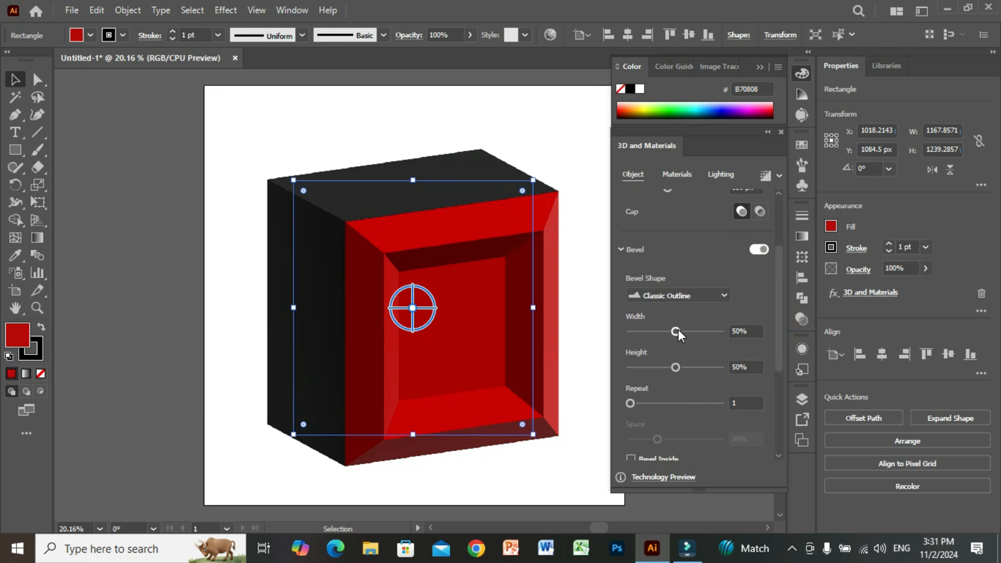
pyautogui.moveTo(676, 331); pyautogui.dragTo(693, 332)
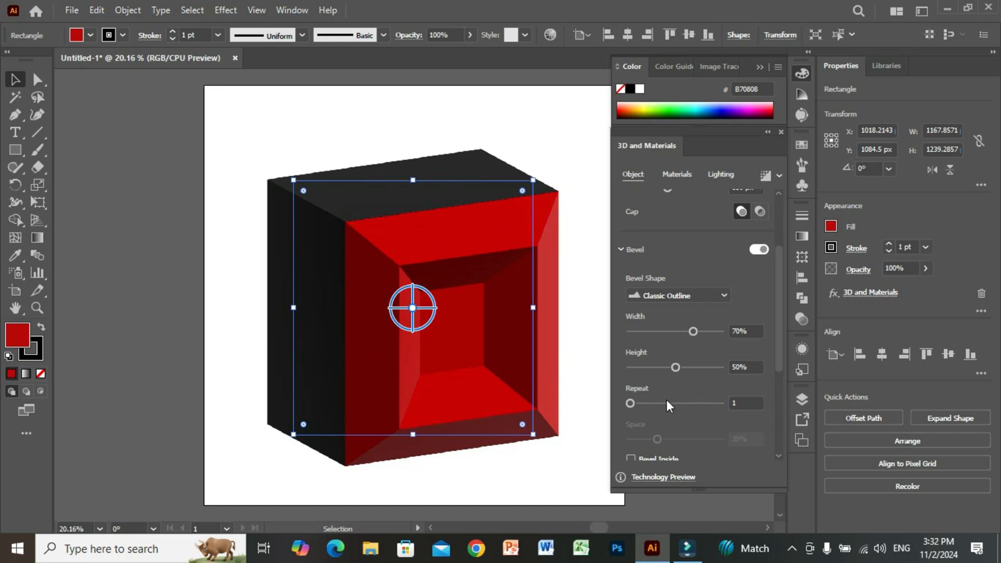
pyautogui.moveTo(690, 366); pyautogui.dragTo(694, 366)
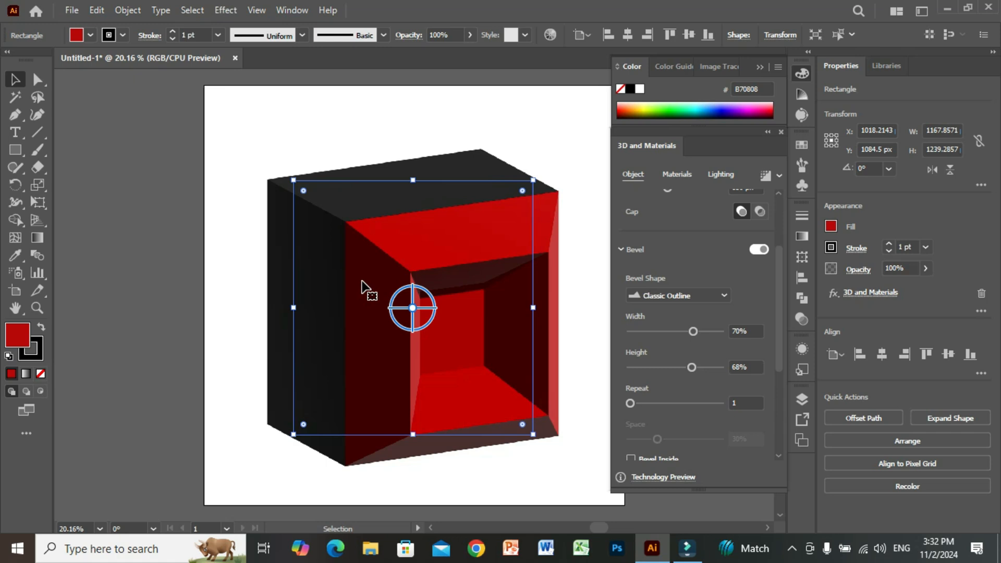
# Set both the width and the height of the bevel to 50%.
pyautogui.click(740, 331)
pyautogui.doubleClick(739, 331)
pyautogui.write('50')
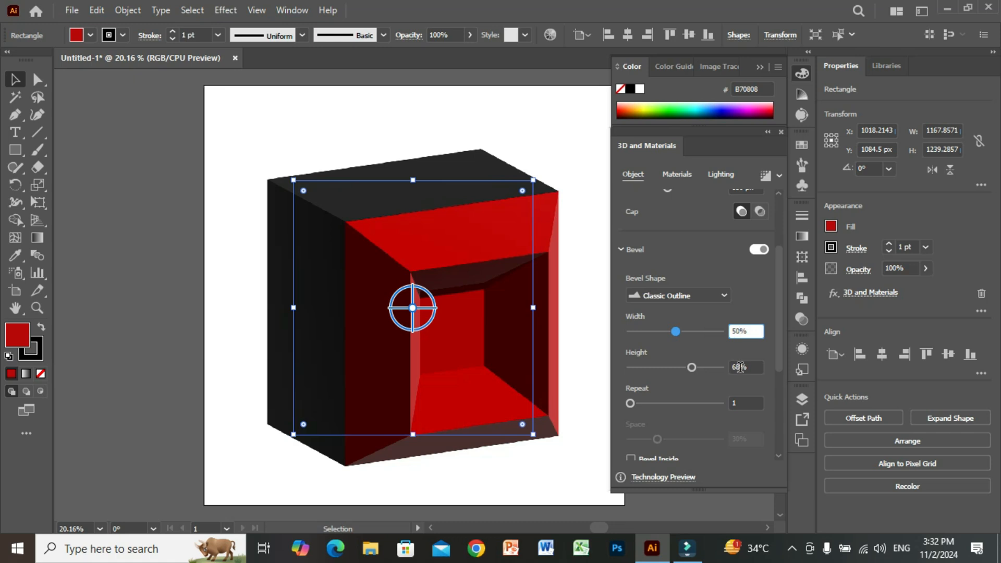
pyautogui.press('Return')
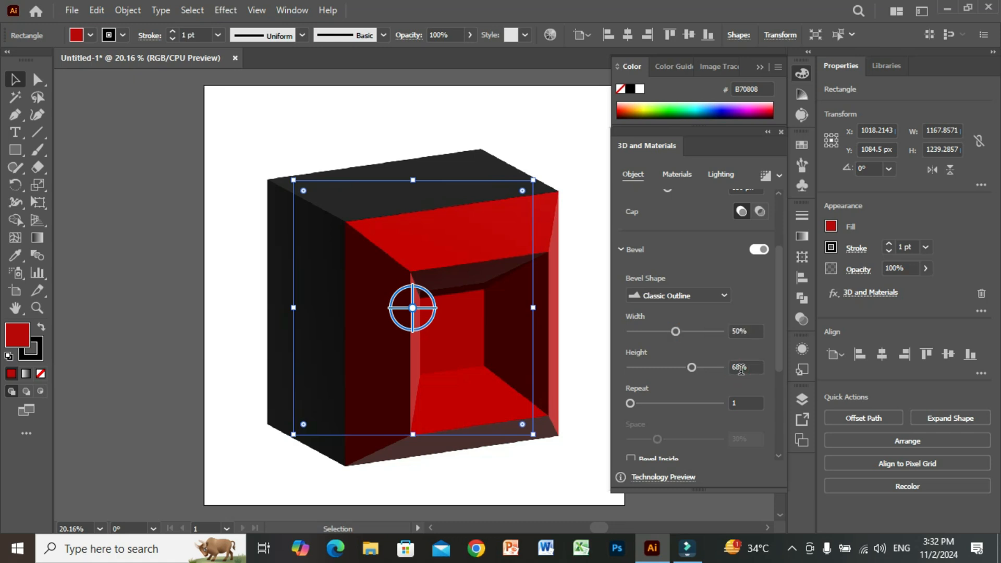
pyautogui.doubleClick(741, 368)
pyautogui.write('50')
pyautogui.press('Return')
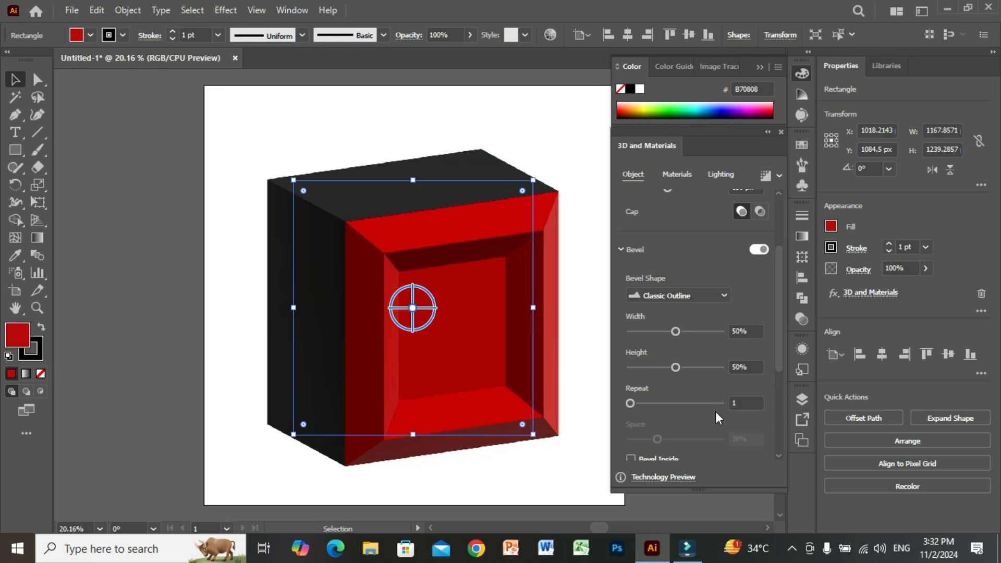
# Set the bevel's repeat to 5 and turn on Bevel Inside.
pyautogui.click(740, 402)
pyautogui.doubleClick(740, 402)
pyautogui.write('5')
pyautogui.press('Return')
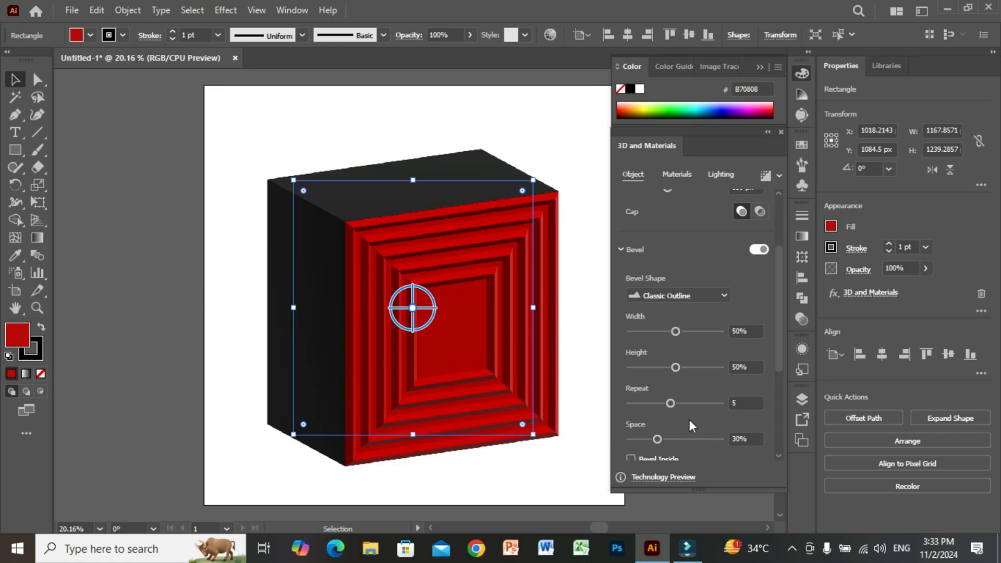
pyautogui.moveTo(780, 340); pyautogui.dragTo(780, 396)
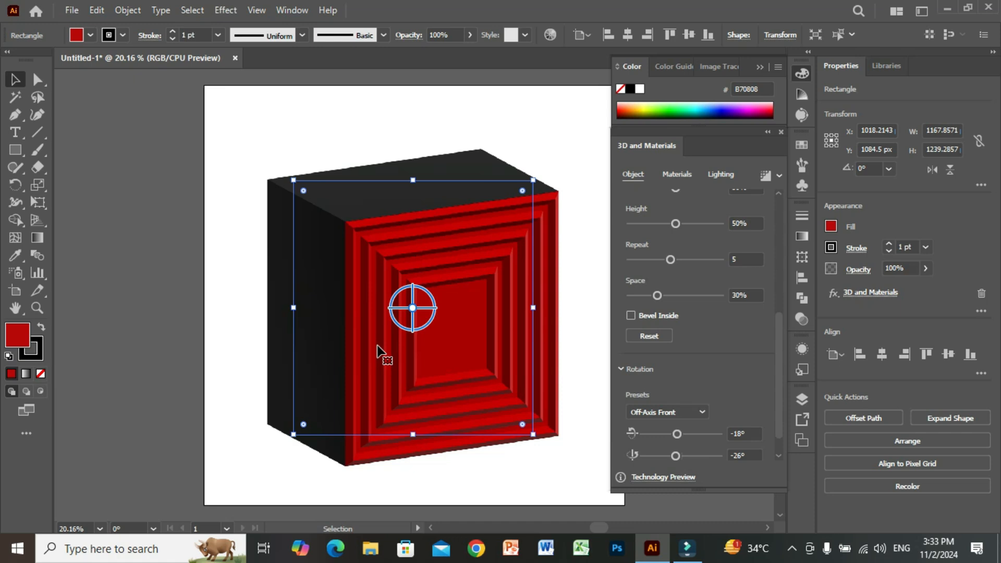
pyautogui.click(631, 316)
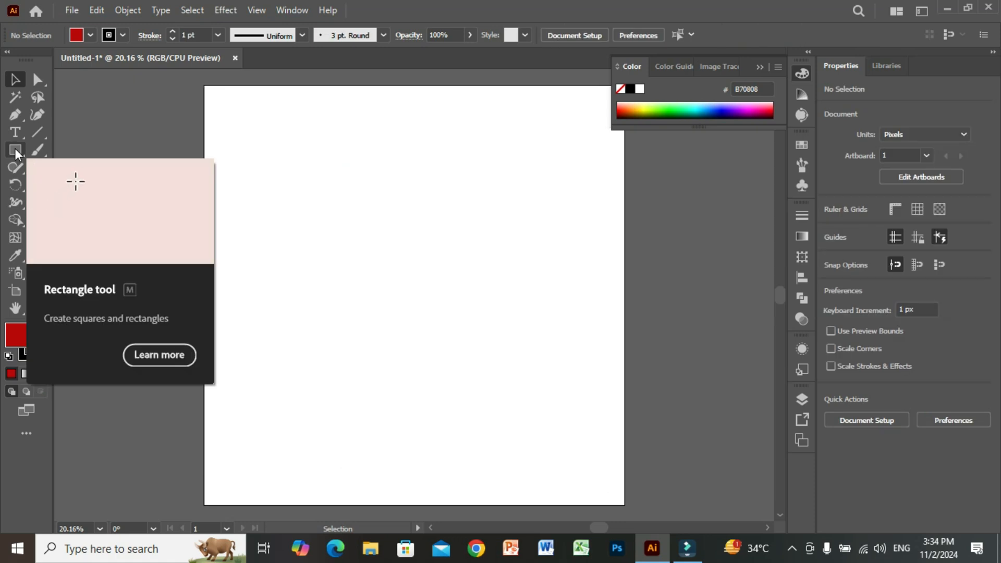
# Draw a circle about 1129 px in diameter on the empty artboard with the Ellipse tool.
pyautogui.click(15, 151)
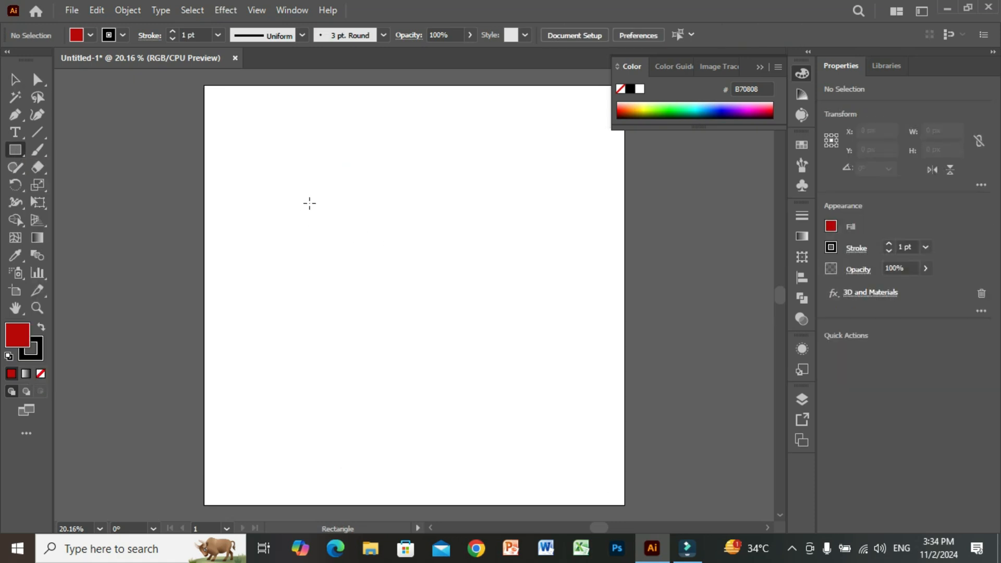
pyautogui.click(14, 153)
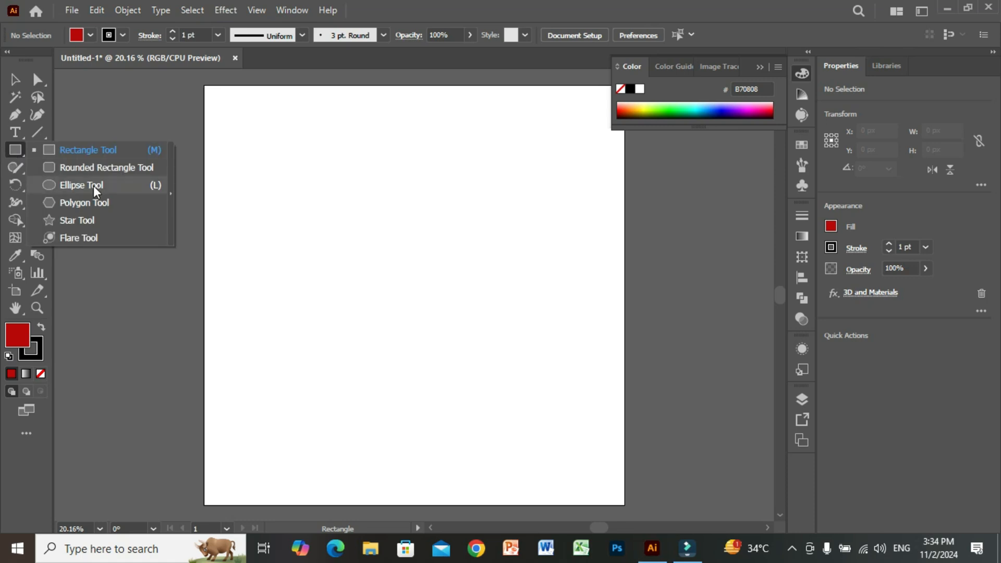
pyautogui.click(93, 186)
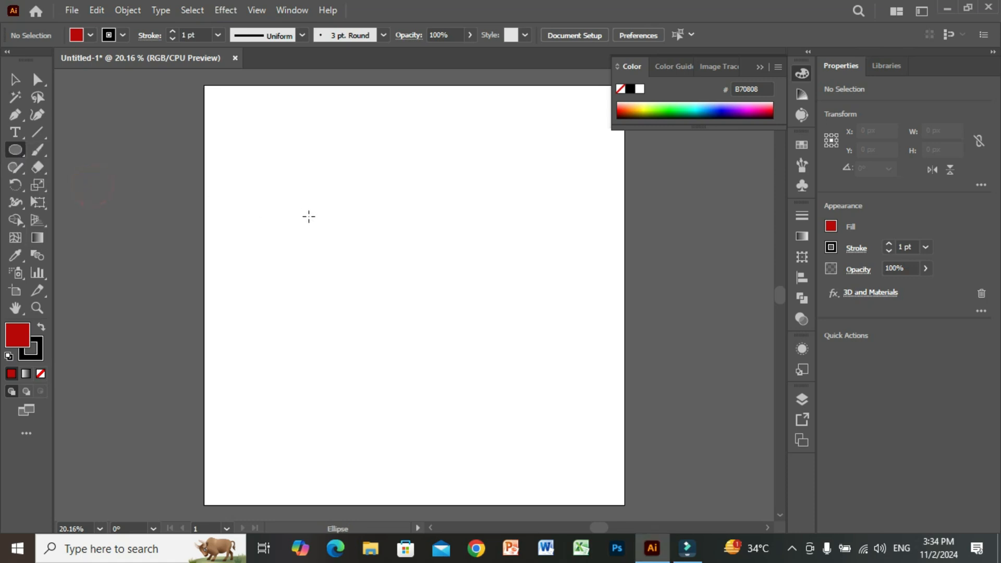
pyautogui.moveTo(308, 216); pyautogui.dragTo(483, 449)
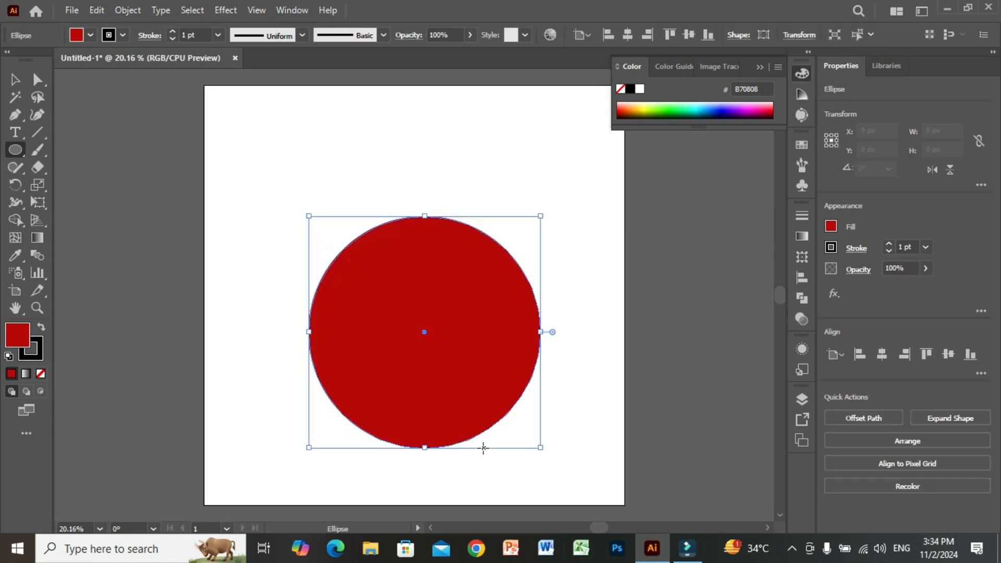
# Apply the 3D Inflate effect to the circle and set its depth to 400 px.
pyautogui.click(230, 10)
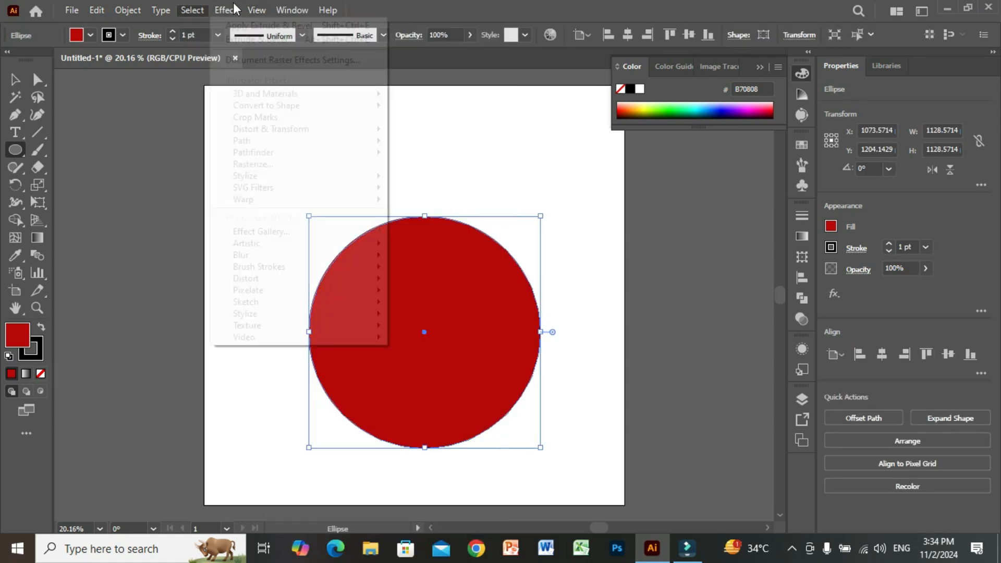
pyautogui.moveTo(349, 93)
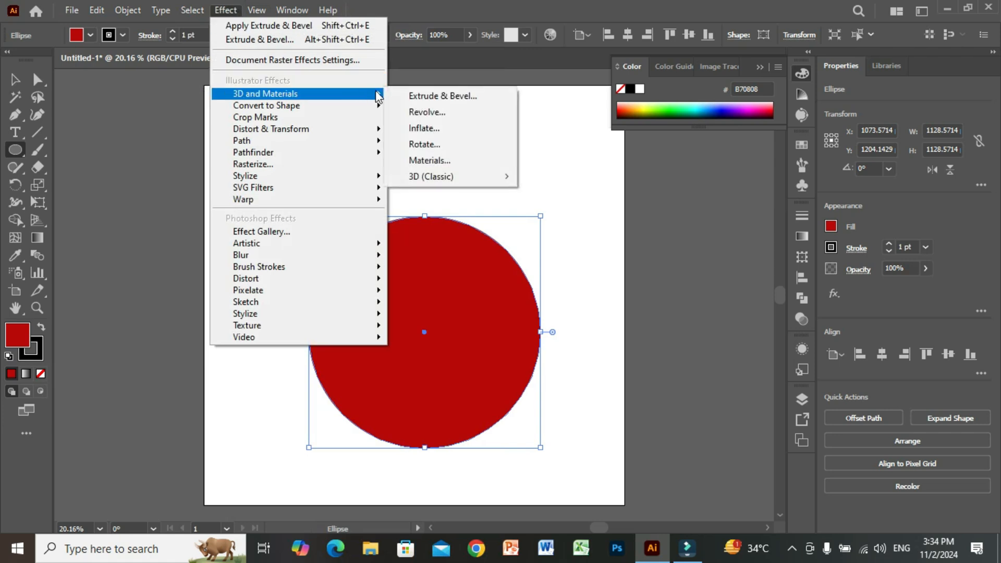
pyautogui.click(423, 129)
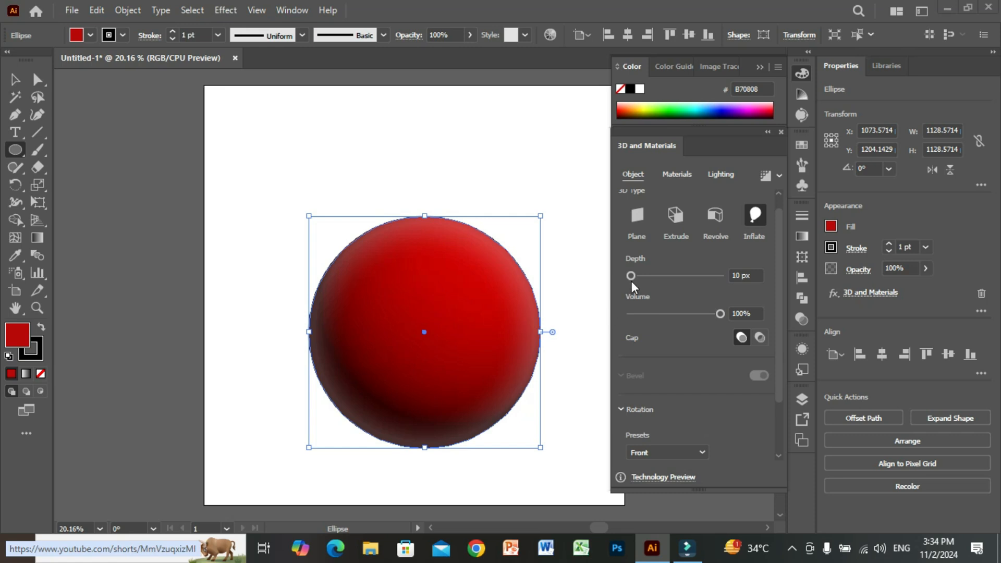
pyautogui.moveTo(631, 276); pyautogui.dragTo(649, 277)
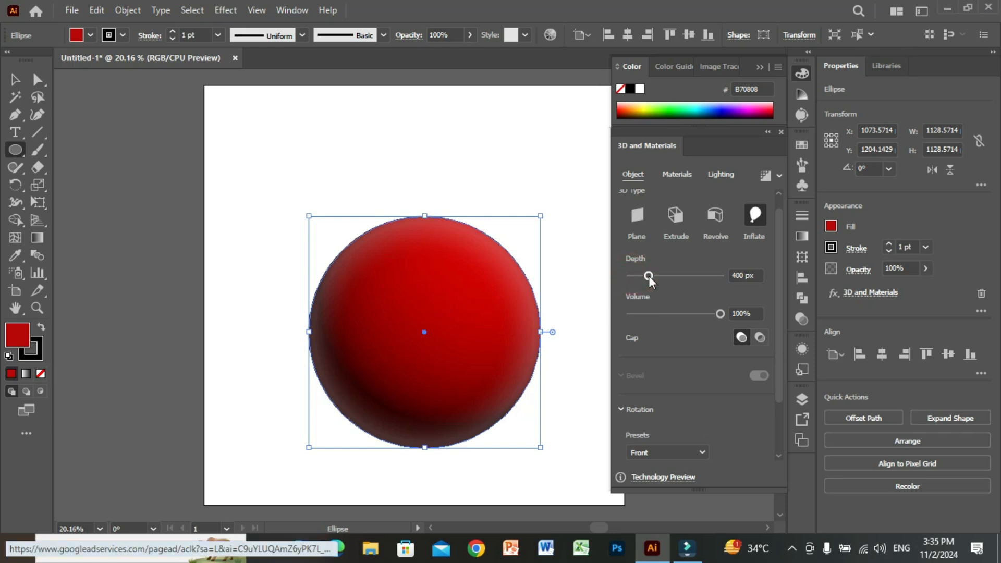